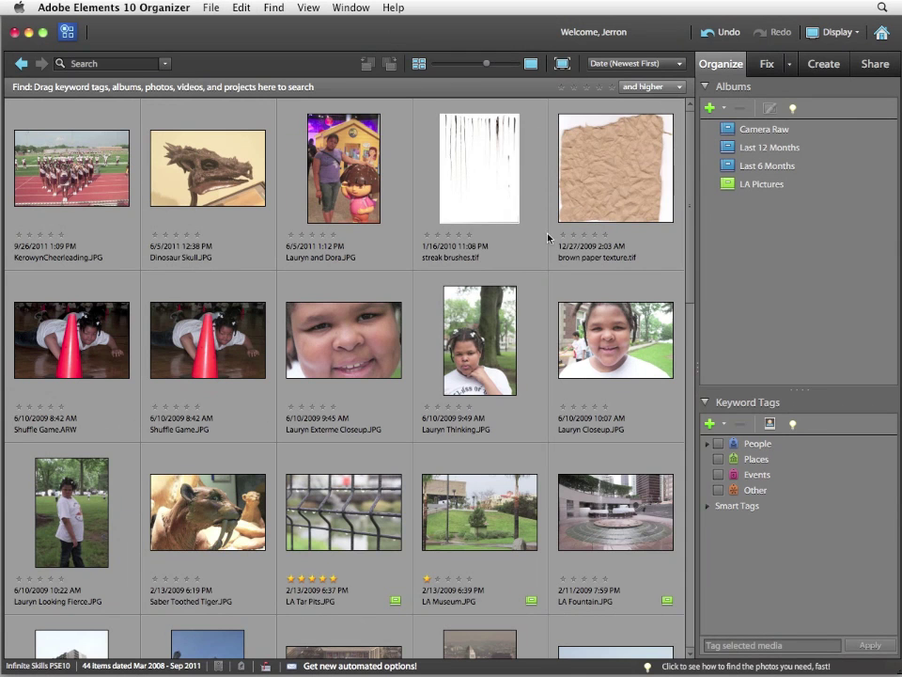
# - Expand People and attach the Family keyword tag to Lauryn Closeup.JPG
pyautogui.click(707, 444)
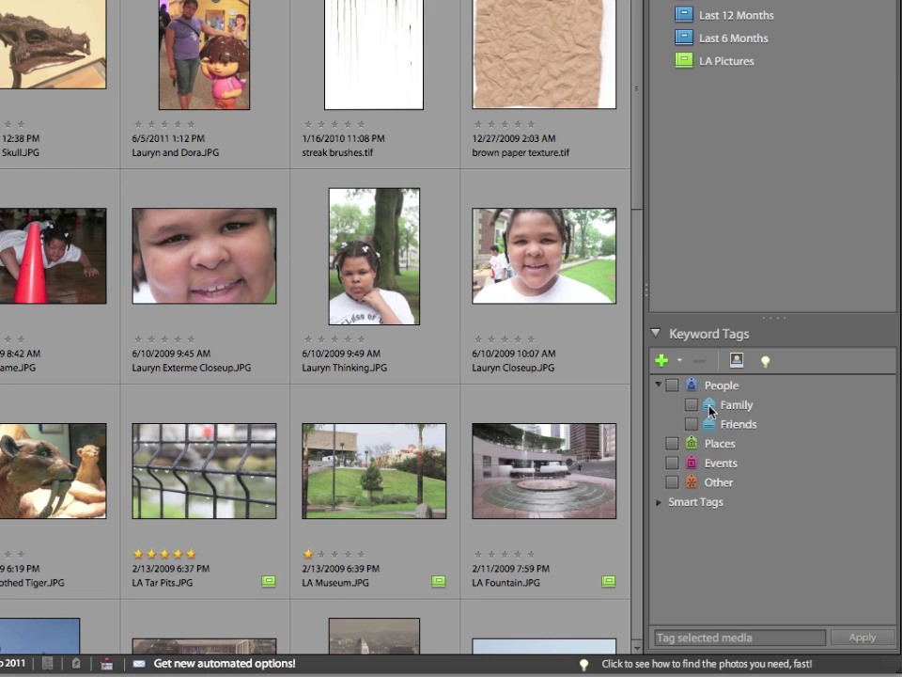
pyautogui.moveTo(711, 411); pyautogui.dragTo(551, 286)
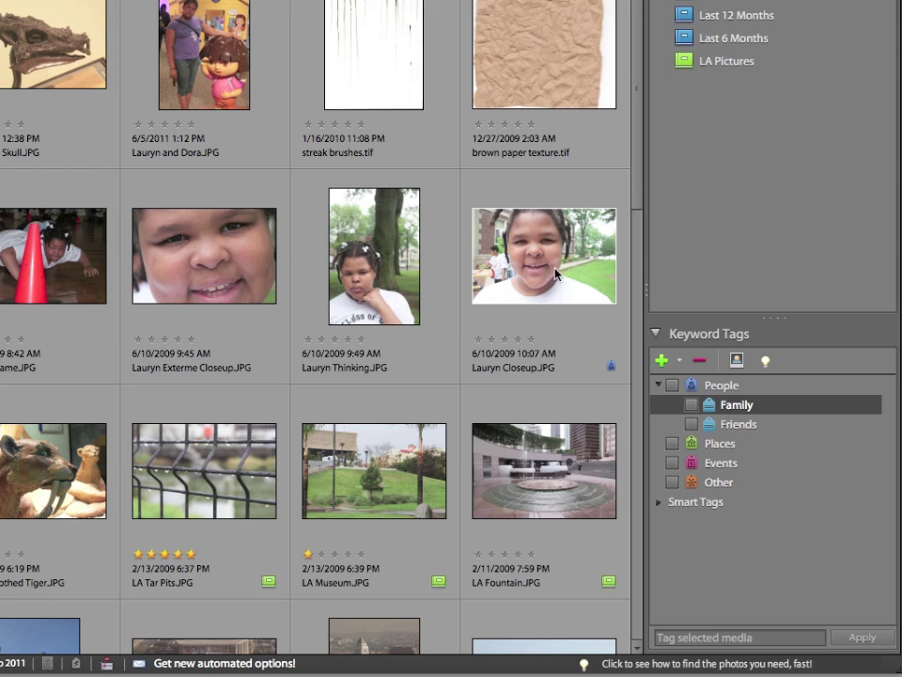
pyautogui.click(617, 377)
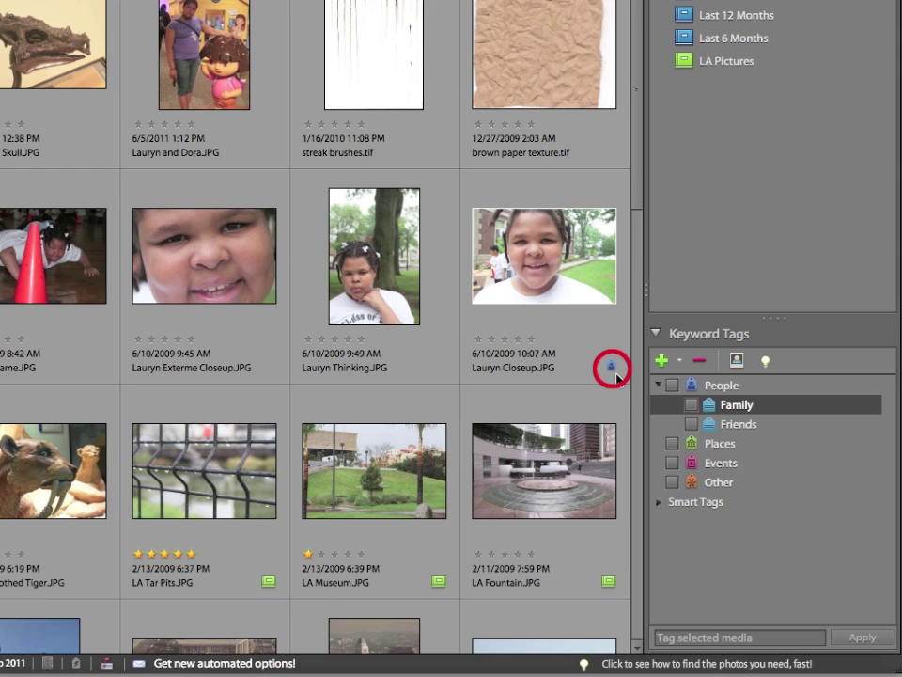
pyautogui.moveTo(611, 372)
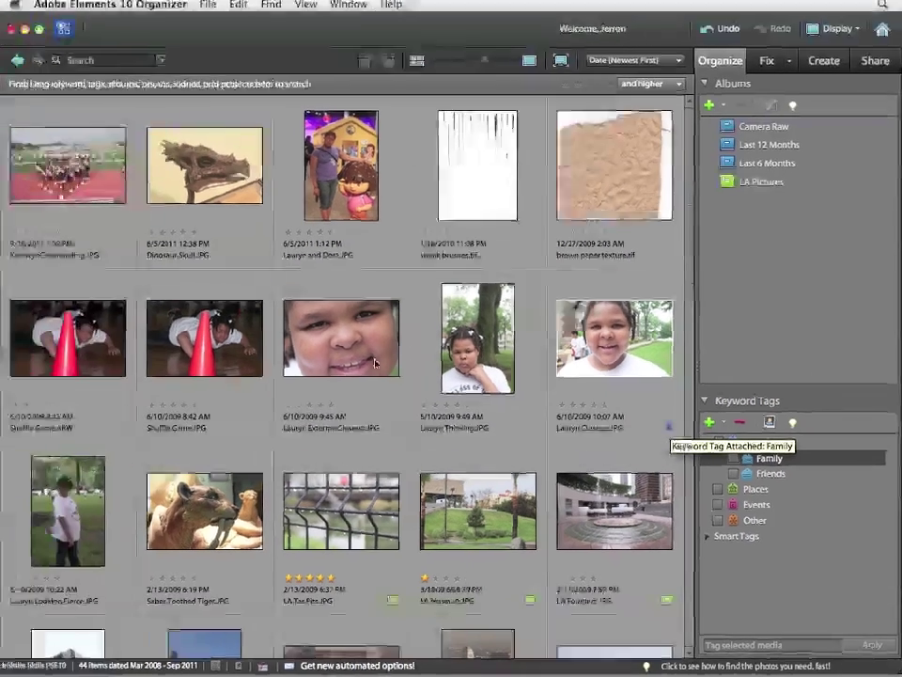
# - Select Shuffle Game.ARW through Lauryn Thinking and tag all four photos with Family
pyautogui.click(97, 340)
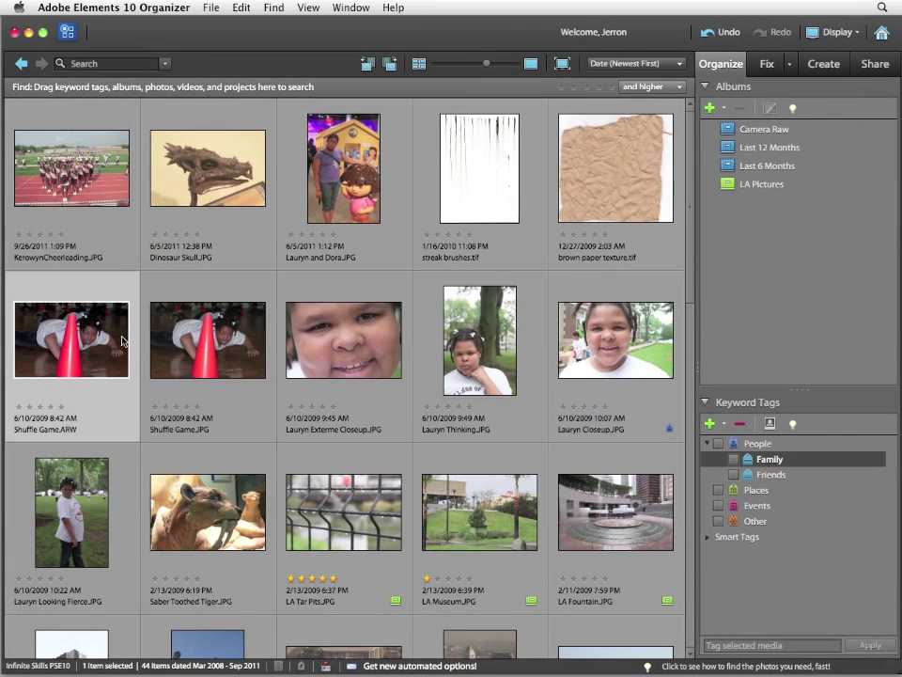
pyautogui.keyDown('shift'); pyautogui.click(477, 344); pyautogui.keyUp('shift')
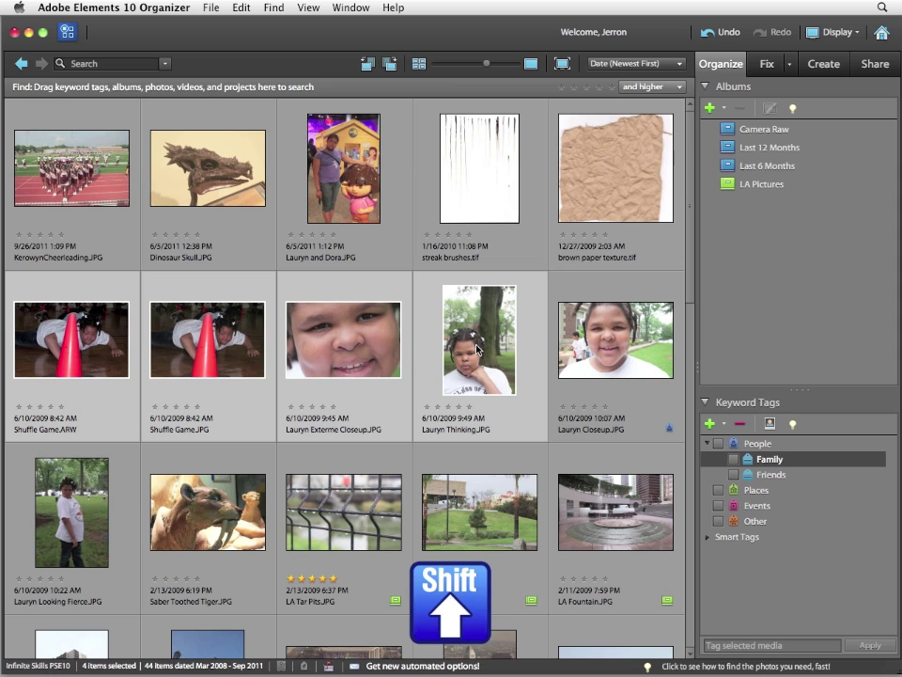
pyautogui.moveTo(478, 350); pyautogui.dragTo(770, 458)
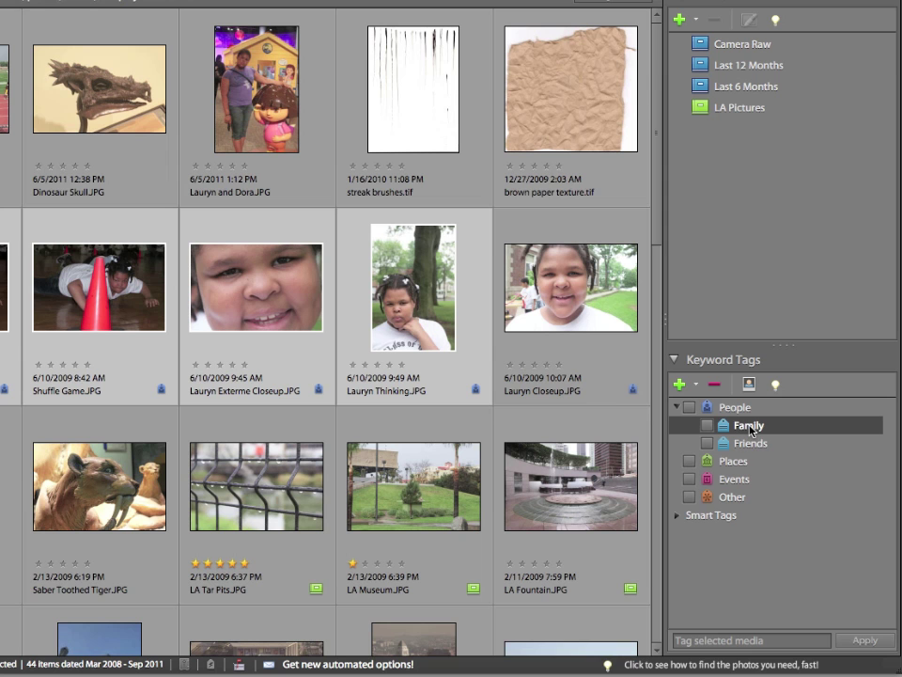
# - Tag Lauryn and Dora.JPG with Family so every 6/10/2009 photo carries it
pyautogui.moveTo(751, 430); pyautogui.dragTo(239, 110)
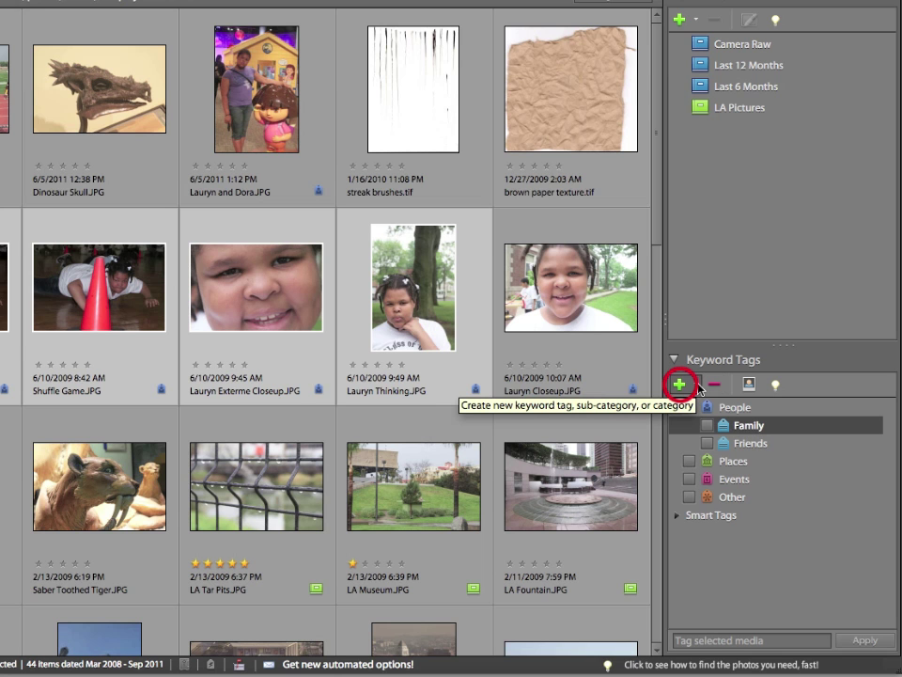
# - Create a new sub-category named Kids with Family as its parent
pyautogui.click(698, 387)
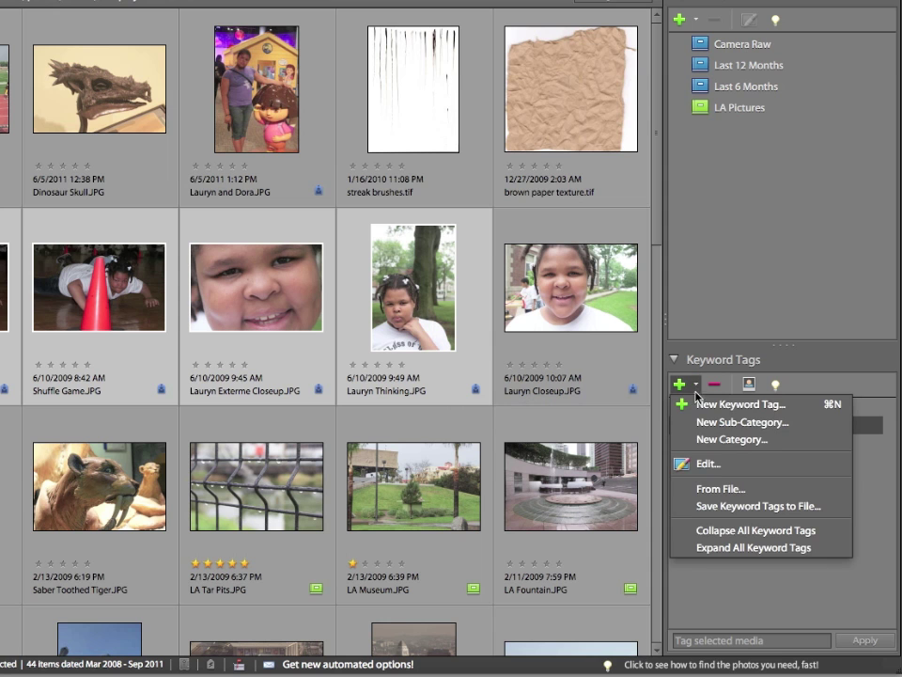
pyautogui.click(739, 425)
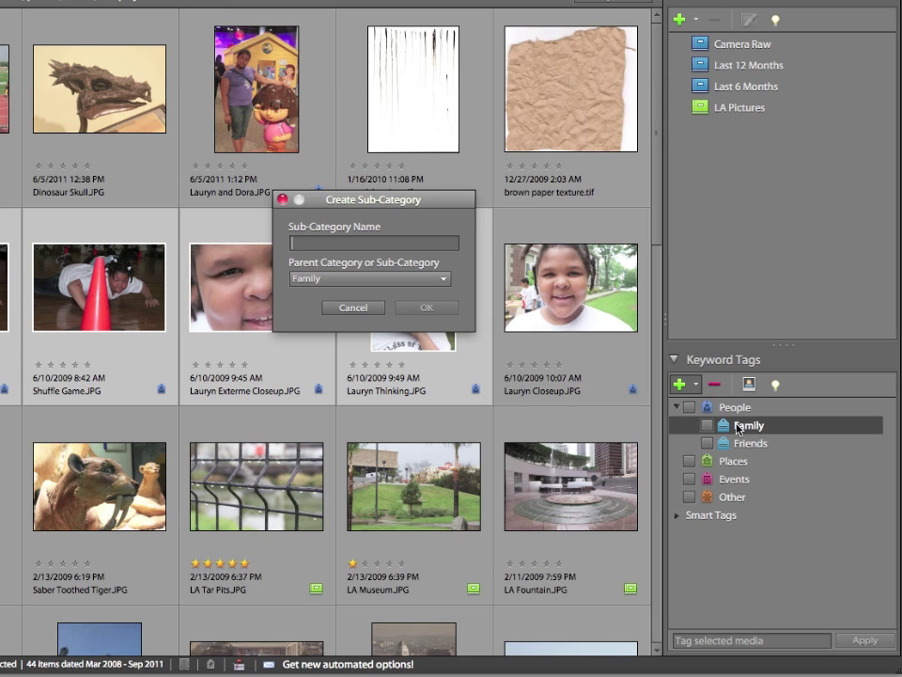
pyautogui.write('Kids')
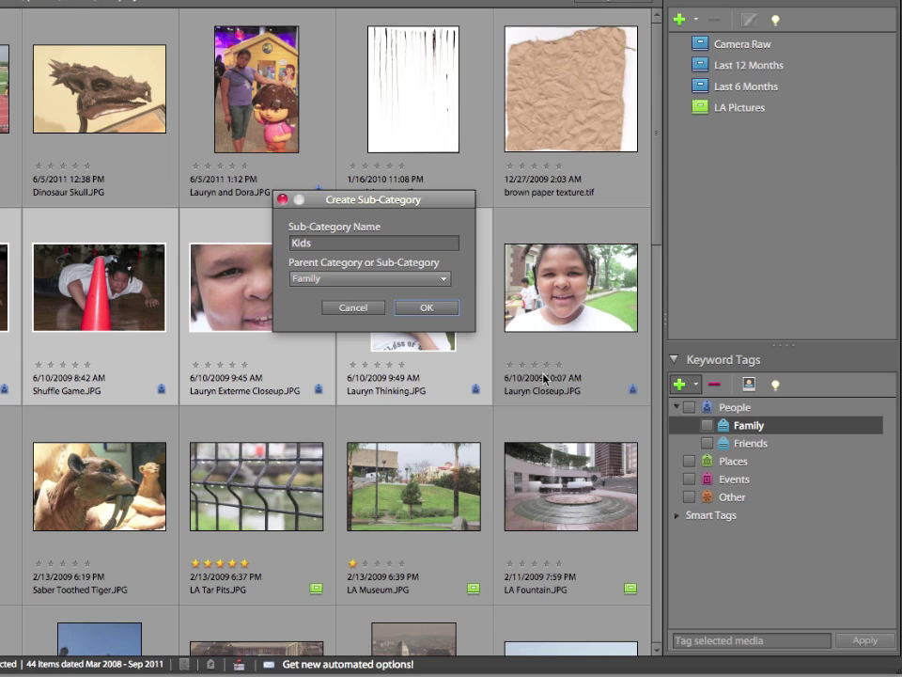
pyautogui.click(406, 280)
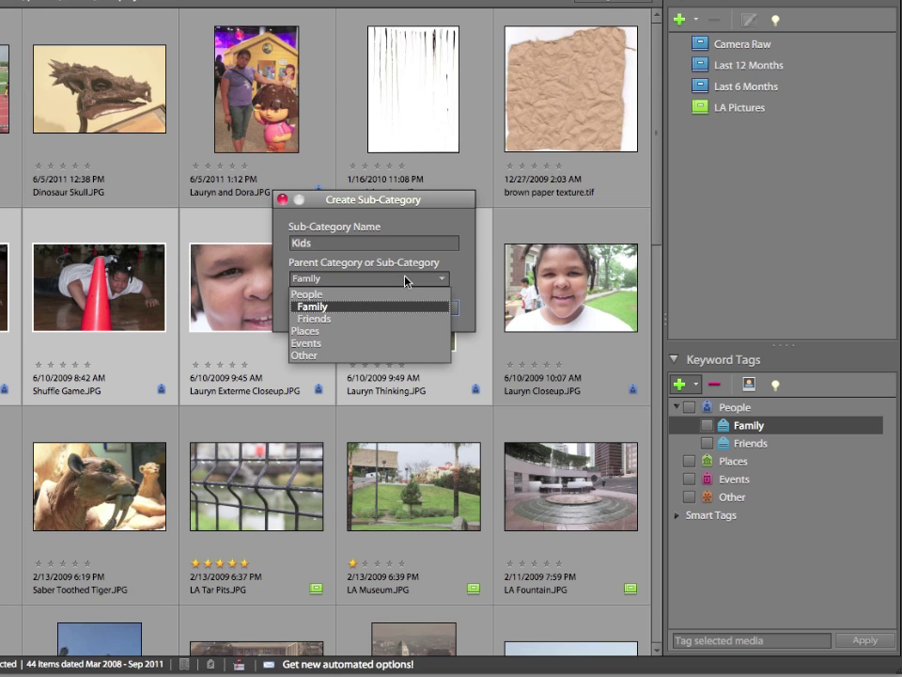
pyautogui.click(406, 280)
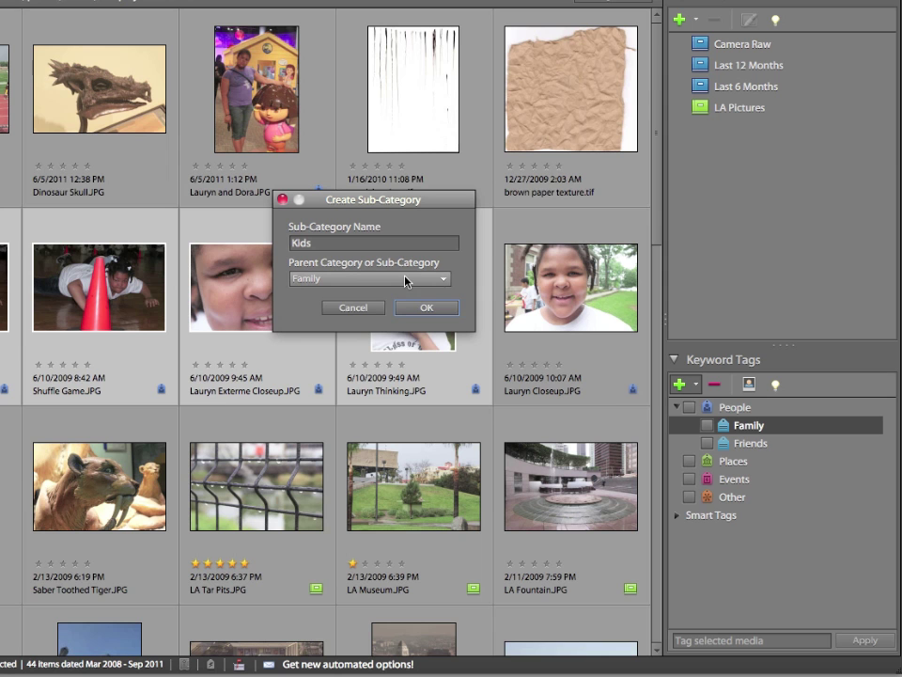
pyautogui.click(424, 307)
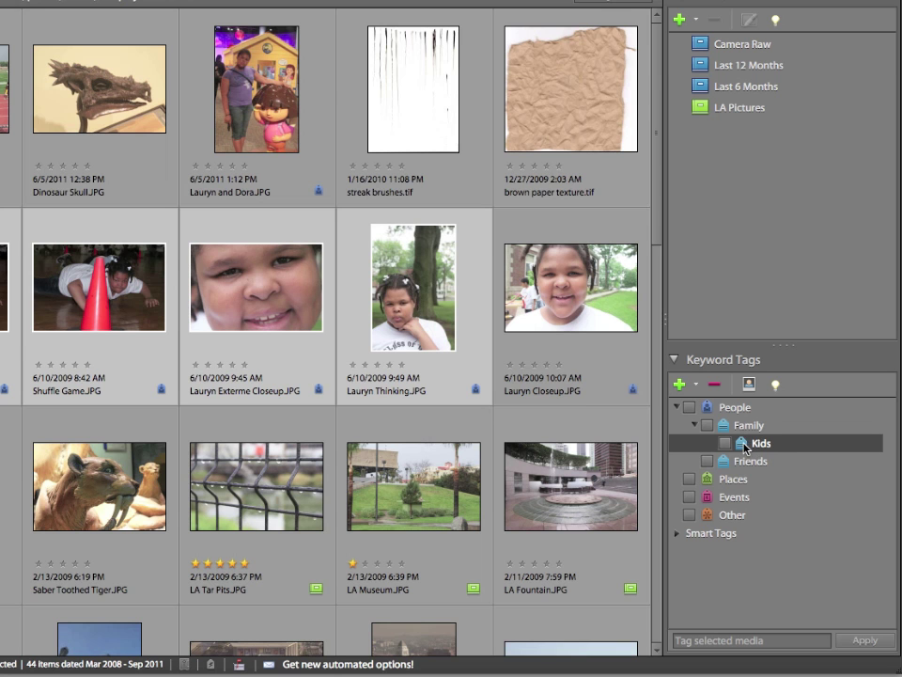
# - Select Lauryn and Dora, both Shuffle Game files, Lauryn Externe Closeup, Lauryn Thinking and Lauryn Closeup
pyautogui.click(284, 143)
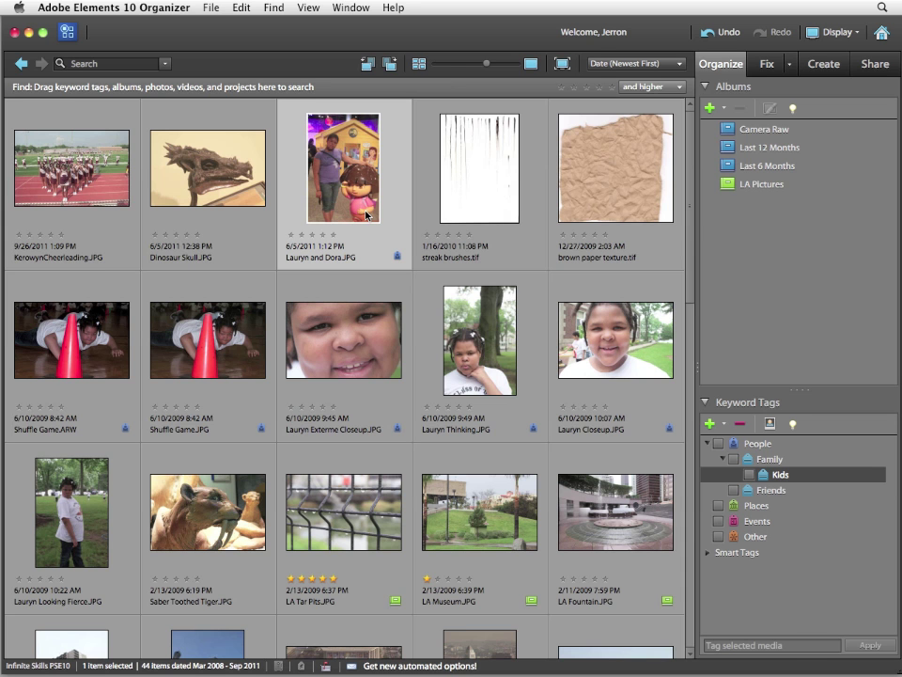
pyautogui.keyDown('super'); pyautogui.click(81, 341); pyautogui.keyUp('super')
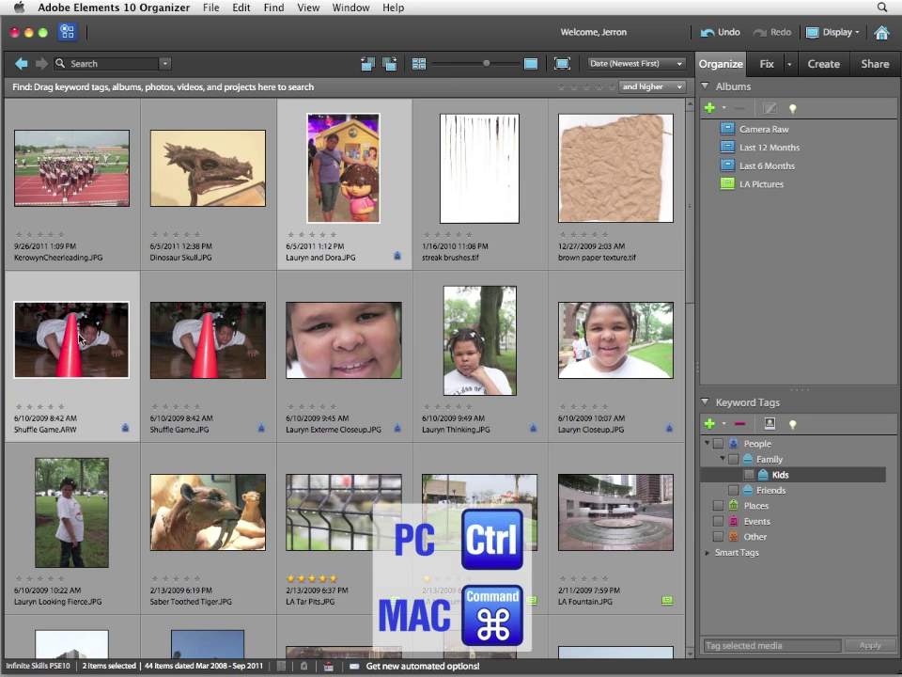
pyautogui.keyDown('super'); pyautogui.click(199, 341); pyautogui.keyUp('super')
pyautogui.keyDown('super'); pyautogui.click(330, 348); pyautogui.keyUp('super')
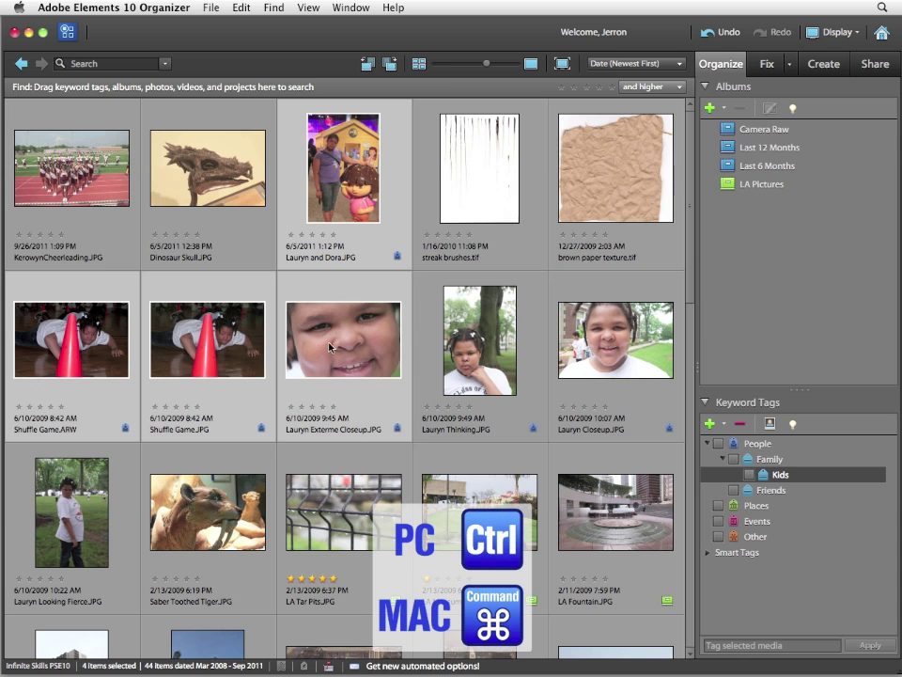
pyautogui.keyDown('super'); pyautogui.click(462, 268); pyautogui.keyUp('super')
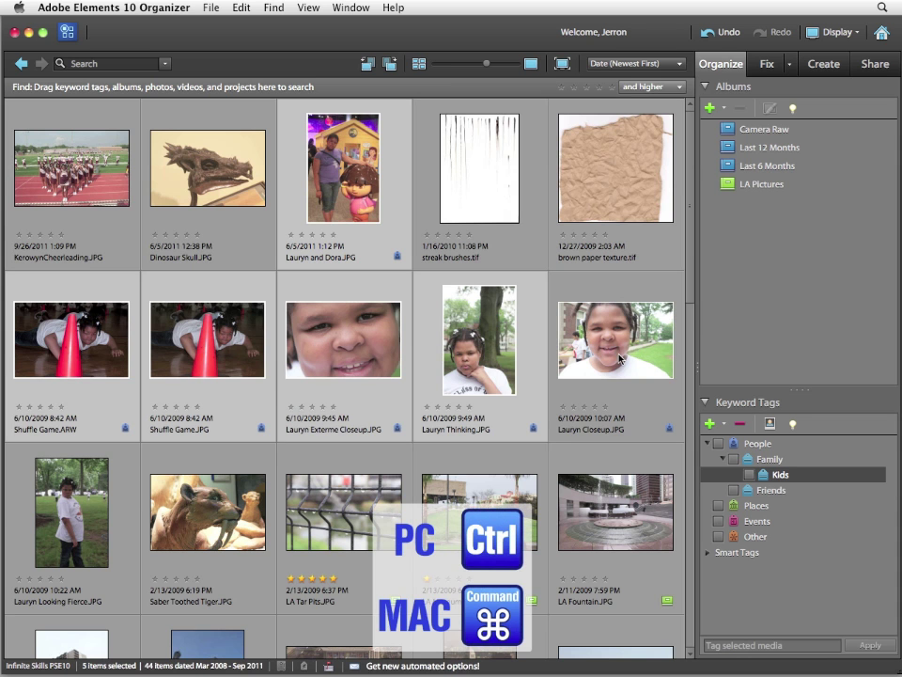
pyautogui.keyDown('super'); pyautogui.click(621, 358); pyautogui.keyUp('super')
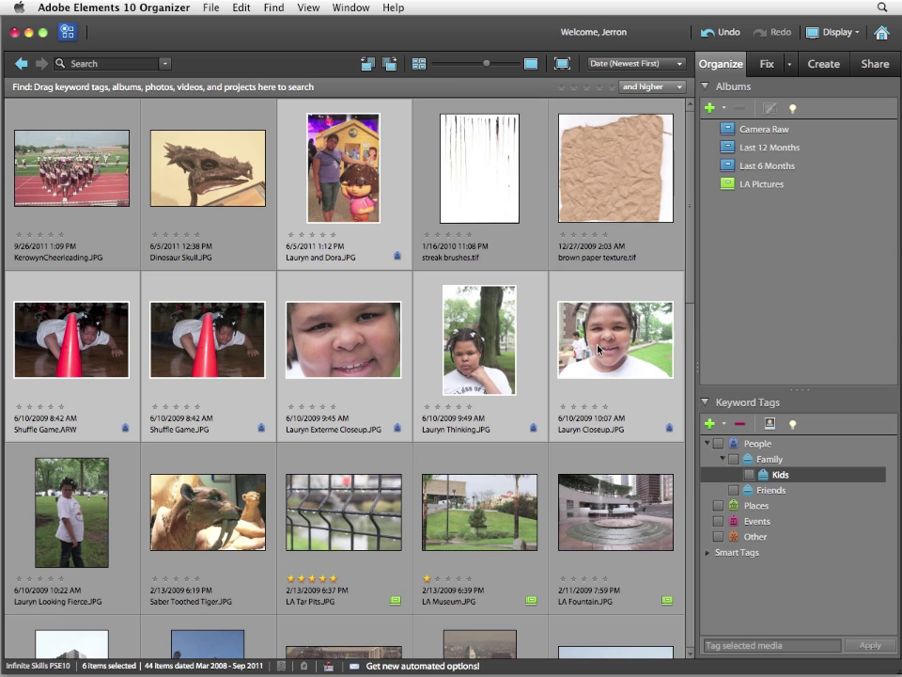
# - Tag the six selected photos with Kids and bring up the Kids context menu
pyautogui.moveTo(619, 355); pyautogui.dragTo(781, 476)
pyautogui.moveTo(672, 433)
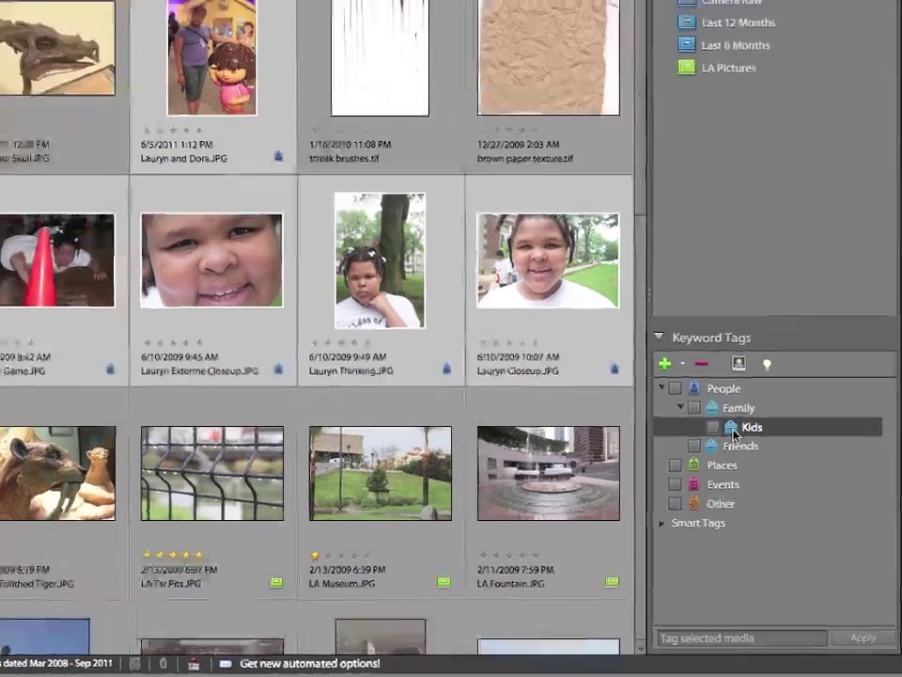
pyautogui.rightClick(766, 479)
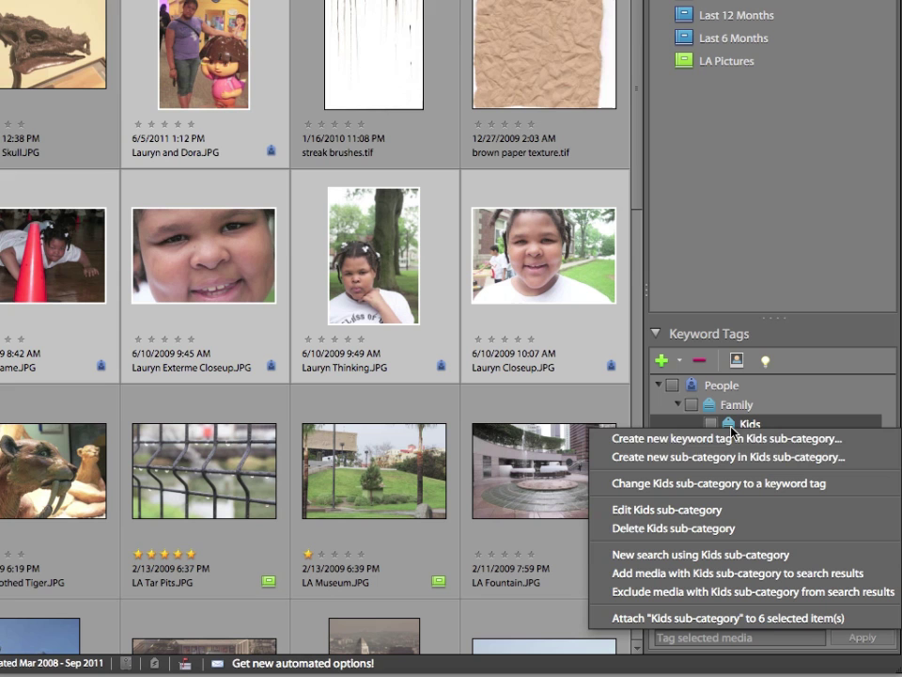
pyautogui.click(754, 557)
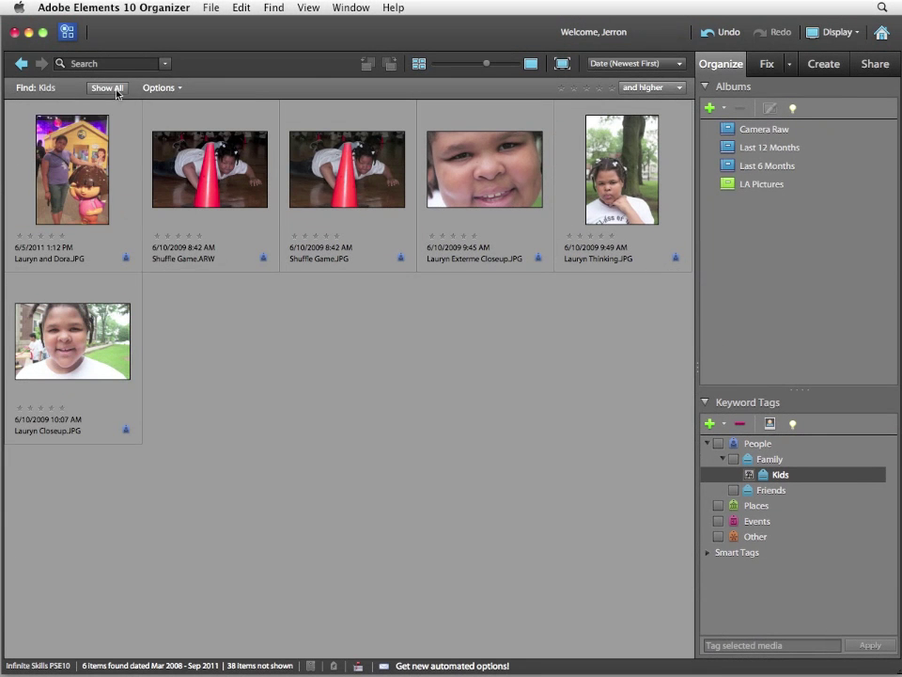
pyautogui.click(107, 87)
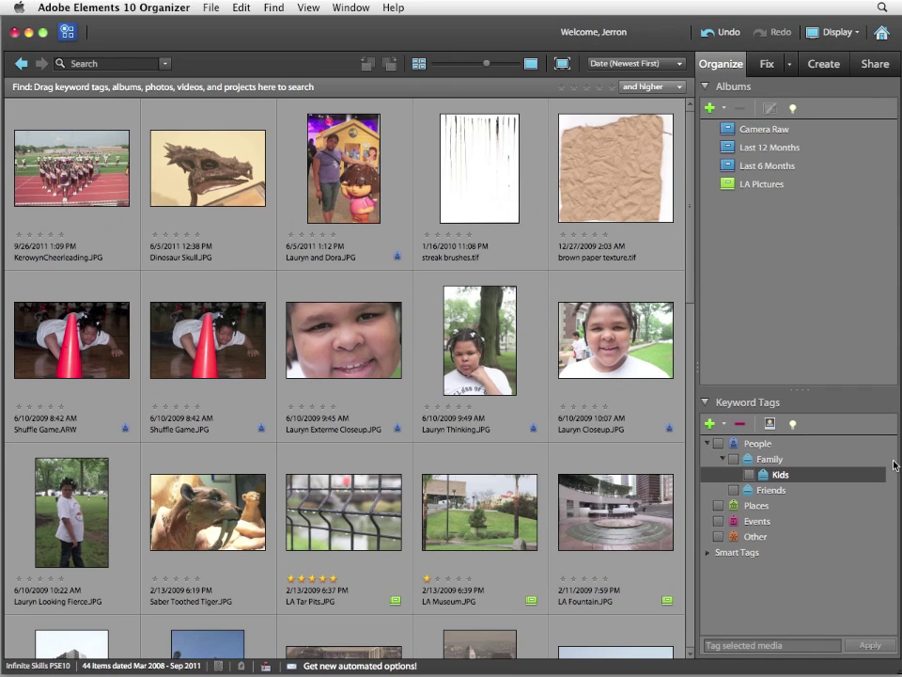
pyautogui.click(749, 475)
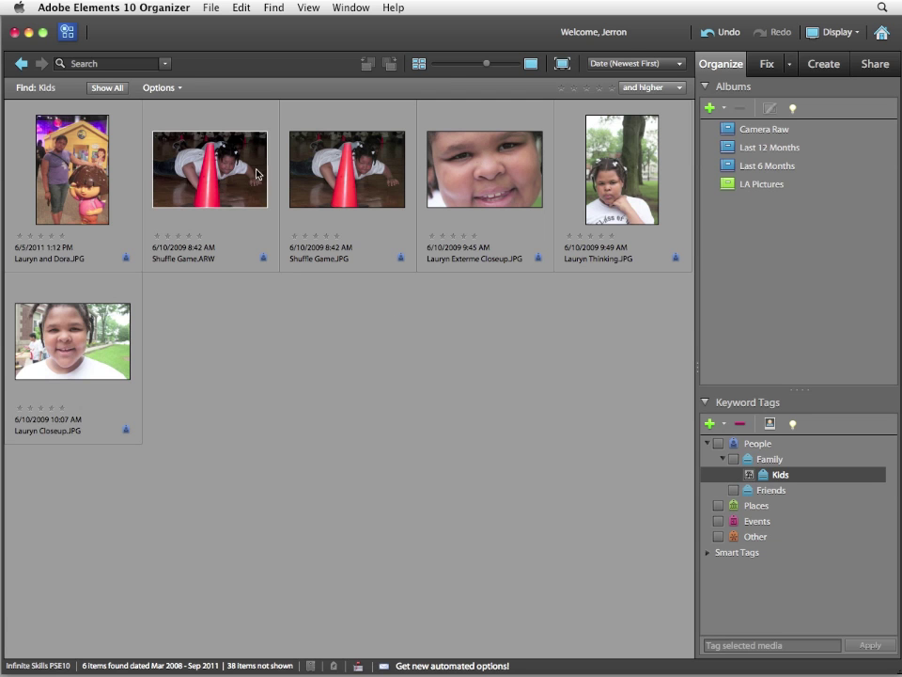
pyautogui.click(111, 87)
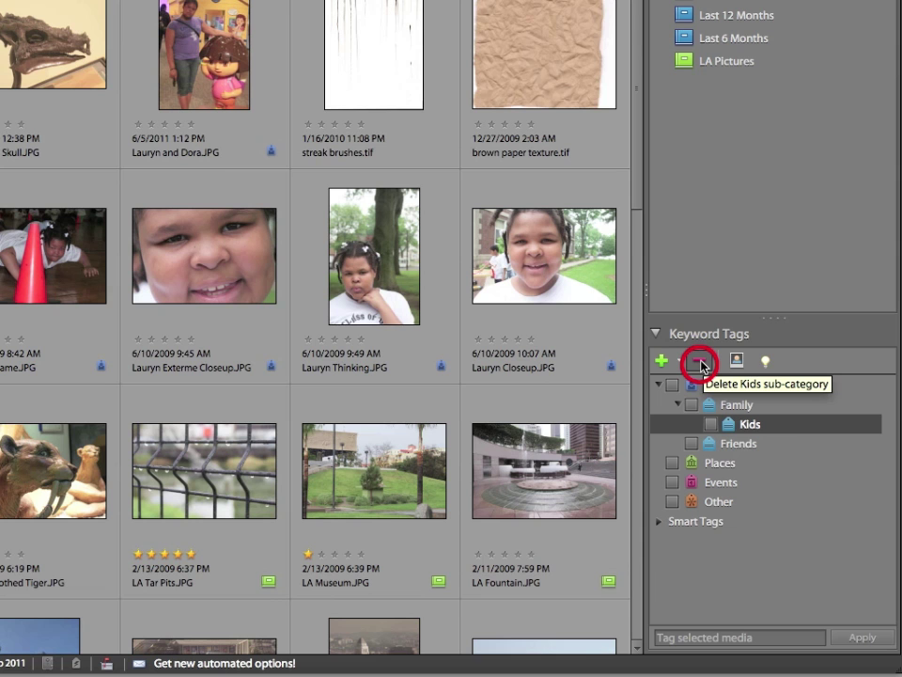
pyautogui.click(700, 362)
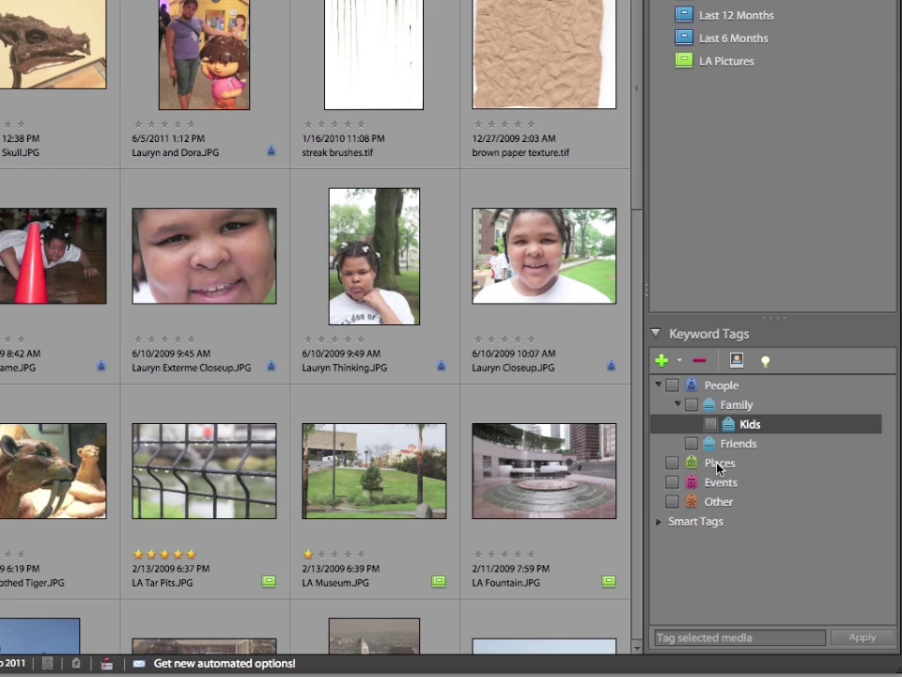
# - Name a new keyword category City Scapes with the house icon and open its colour choice
pyautogui.click(680, 360)
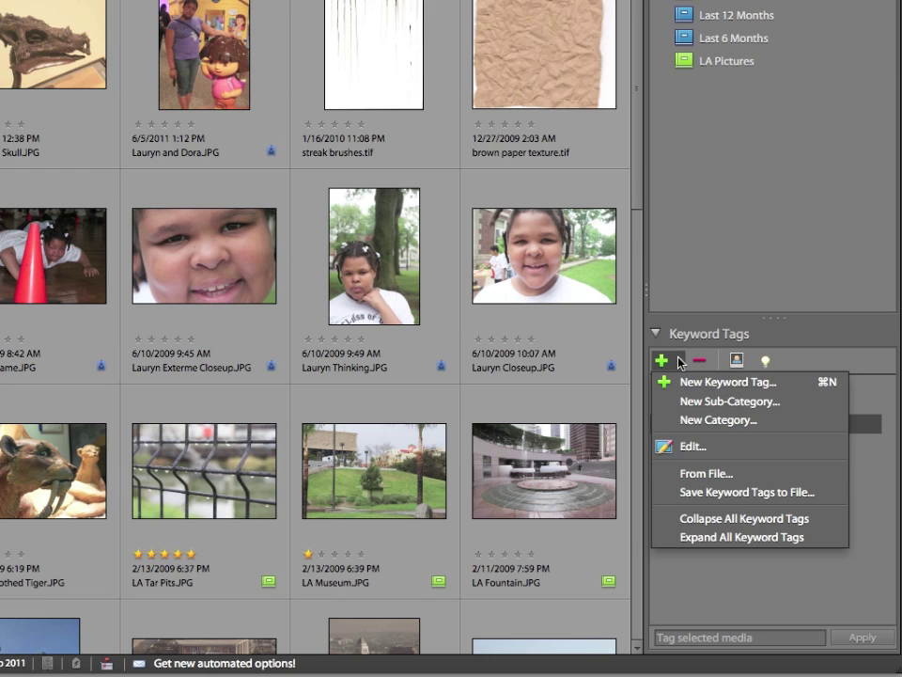
pyautogui.click(695, 423)
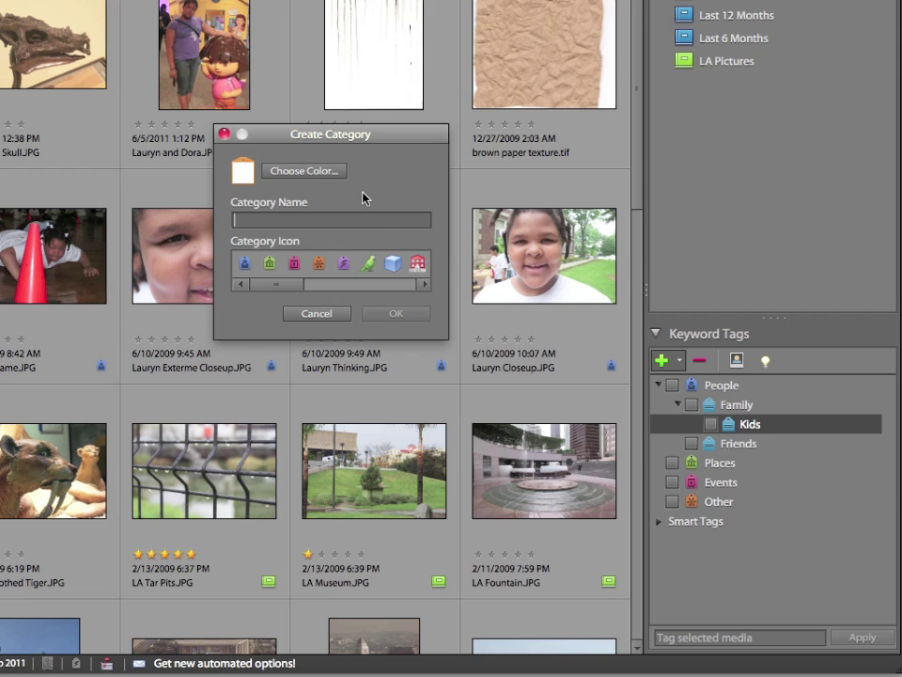
pyautogui.write('City Scapes')
pyautogui.moveTo(302, 288); pyautogui.dragTo(328, 293)
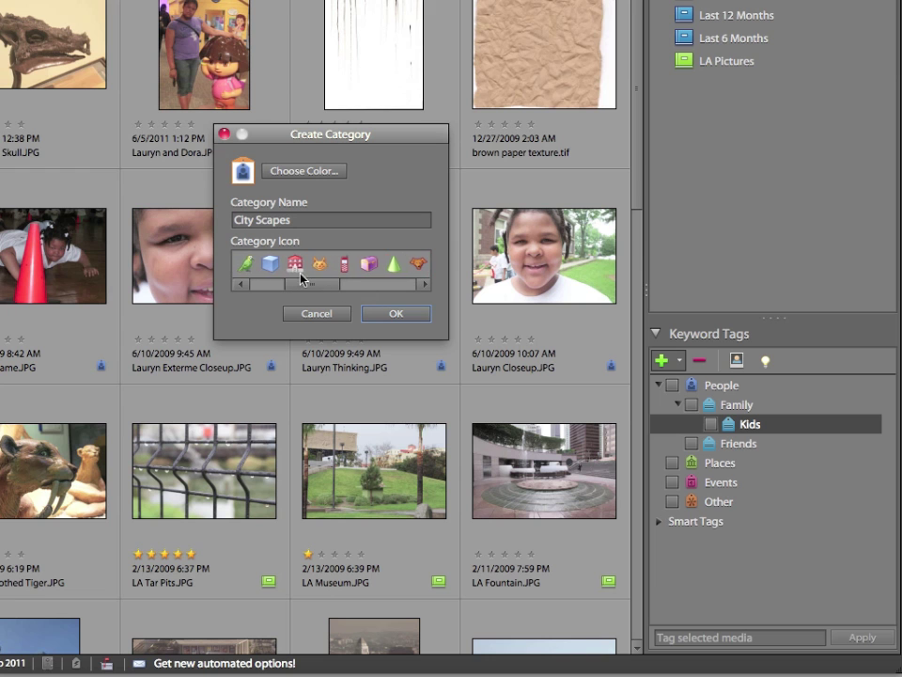
pyautogui.click(296, 266)
pyautogui.click(304, 173)
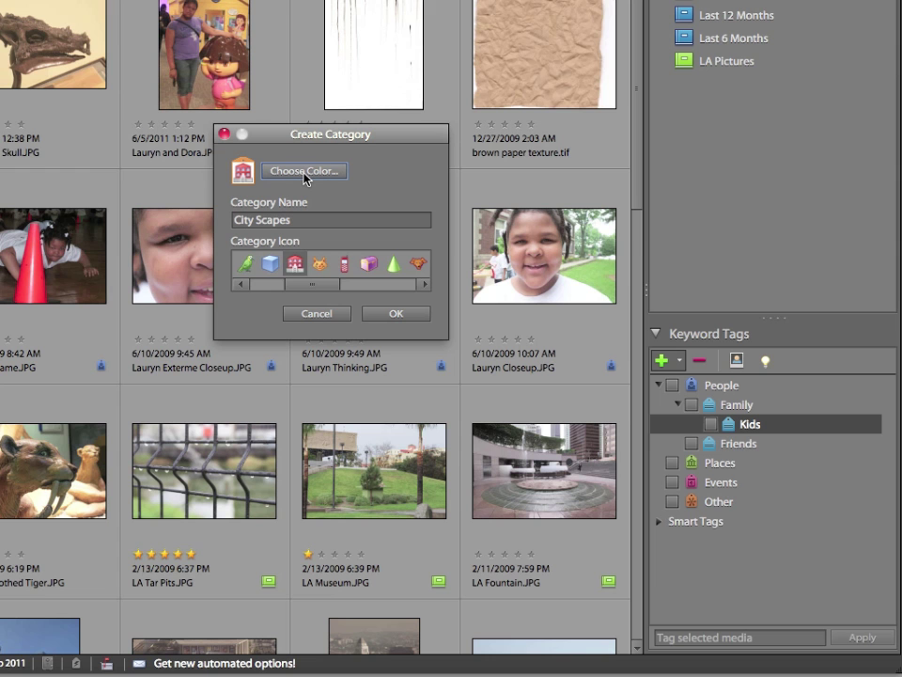
# - Set the City Scapes colour to light blue 81a4ff with hue 223
pyautogui.click(304, 171)
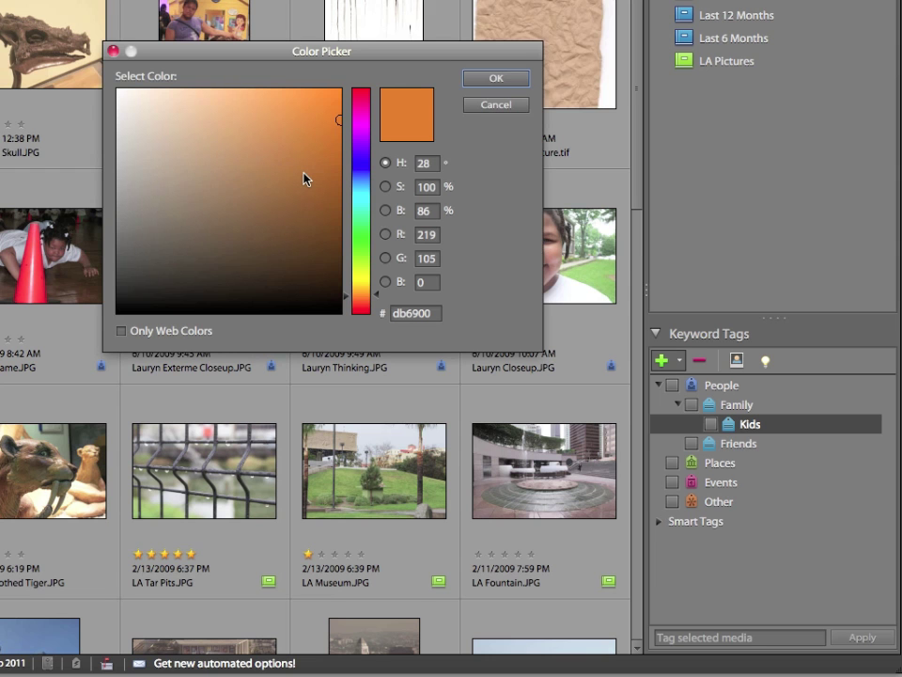
pyautogui.click(365, 178)
pyautogui.moveTo(363, 176); pyautogui.dragTo(363, 174)
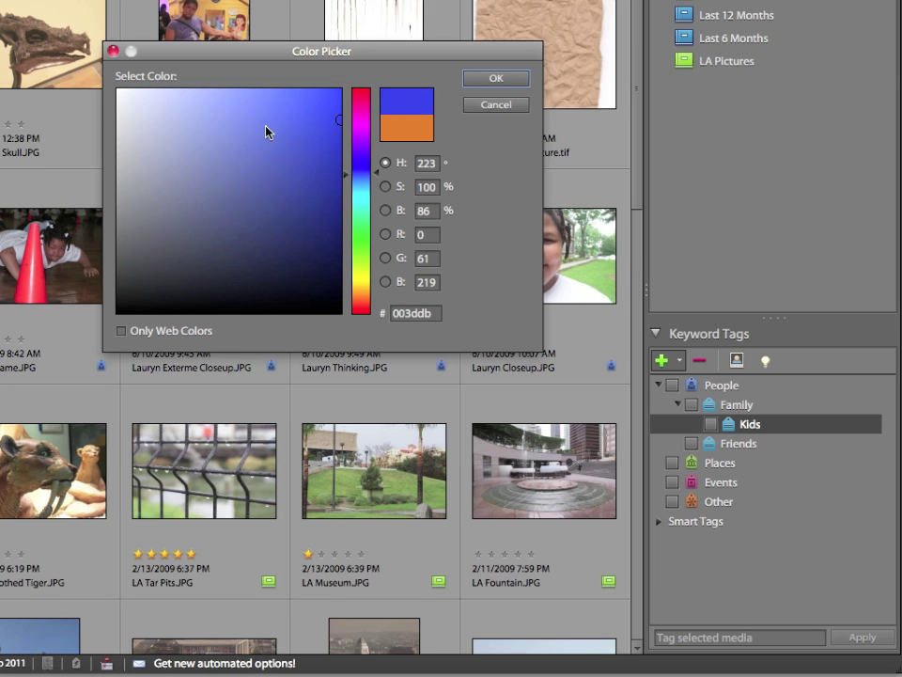
pyautogui.moveTo(211, 108)
pyautogui.mouseDown()
pyautogui.moveTo(212, 90)
pyautogui.moveTo(227, 93)
pyautogui.mouseUp()
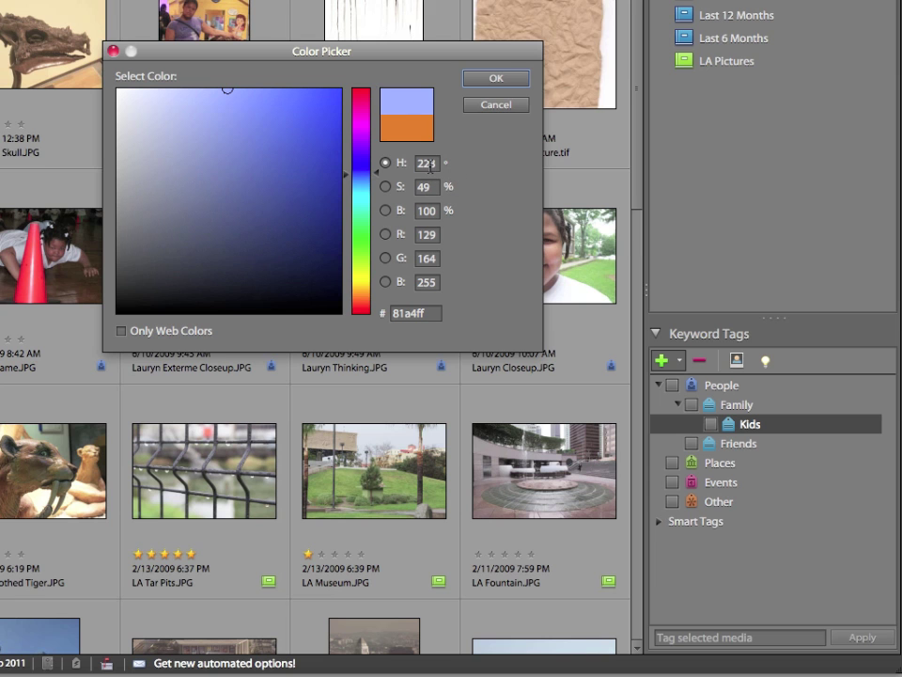
pyautogui.press('BackSpace')
pyautogui.write('3')
pyautogui.click(515, 83)
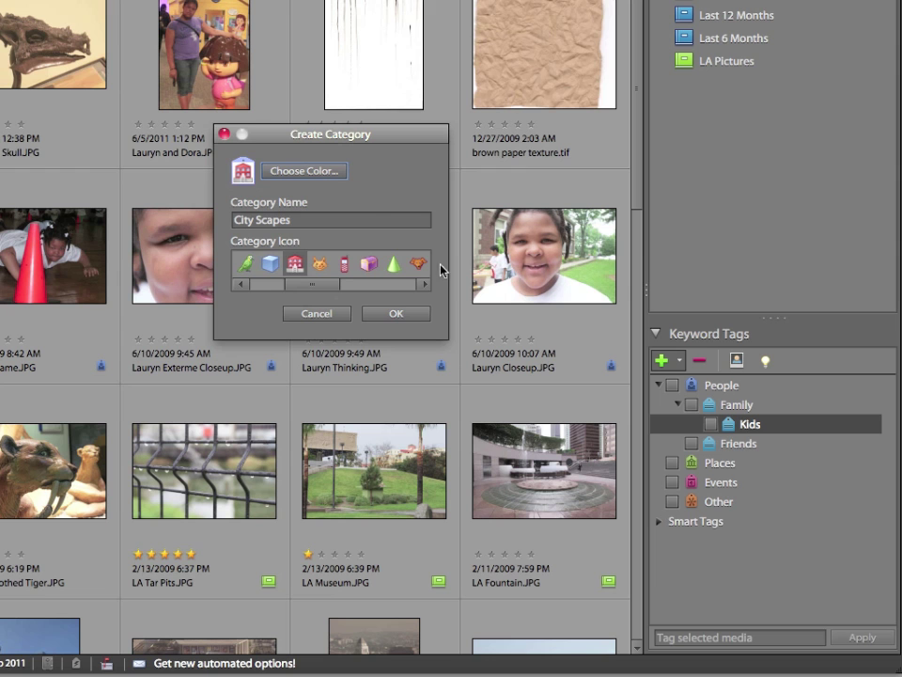
# - Create the City Scapes category and tag the LA Buildings photo with it
pyautogui.click(419, 313)
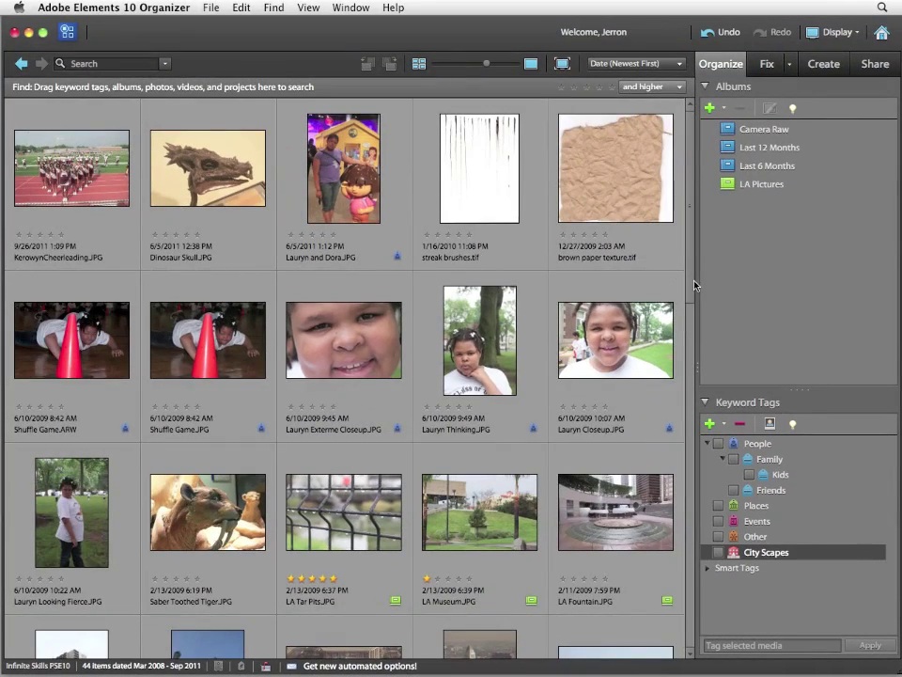
pyautogui.moveTo(692, 285); pyautogui.dragTo(694, 447)
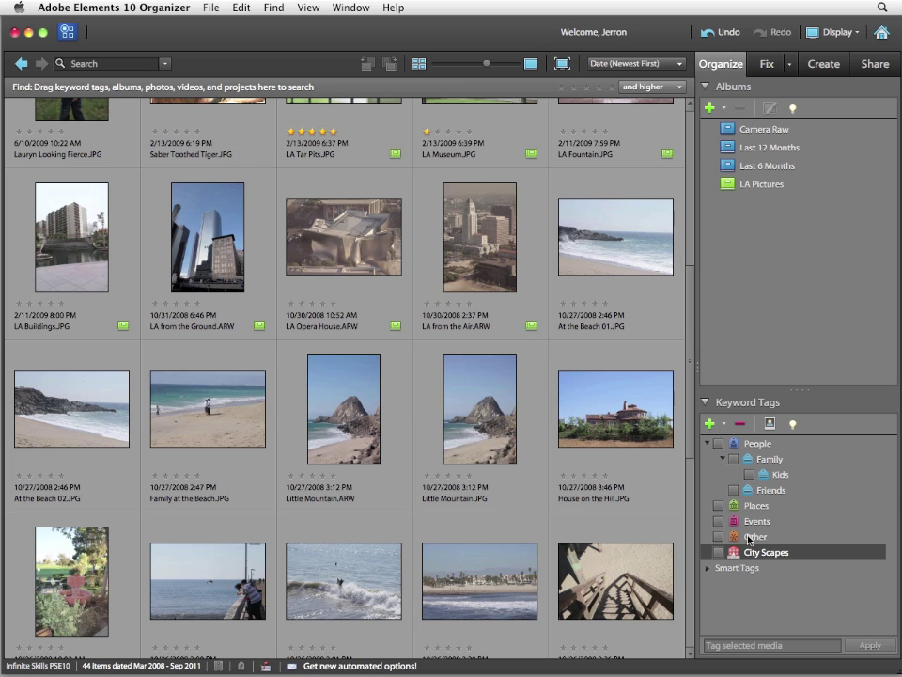
pyautogui.moveTo(736, 556); pyautogui.dragTo(63, 244)
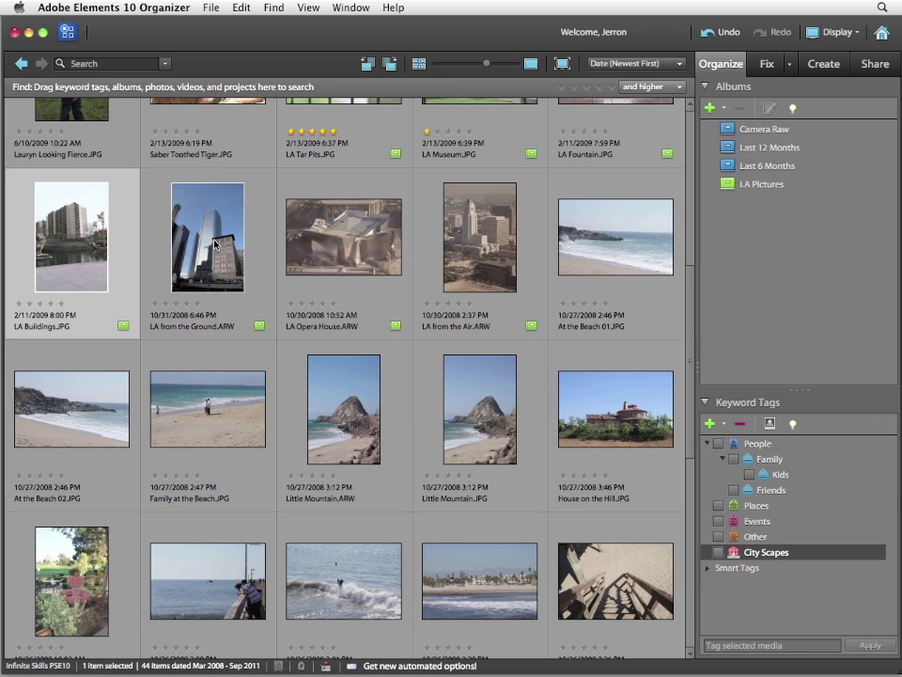
# - Add LA from the Ground, LA Opera House and LA from the Air to City Scapes
pyautogui.keyDown('shift'); pyautogui.click(215, 244); pyautogui.keyUp('shift')
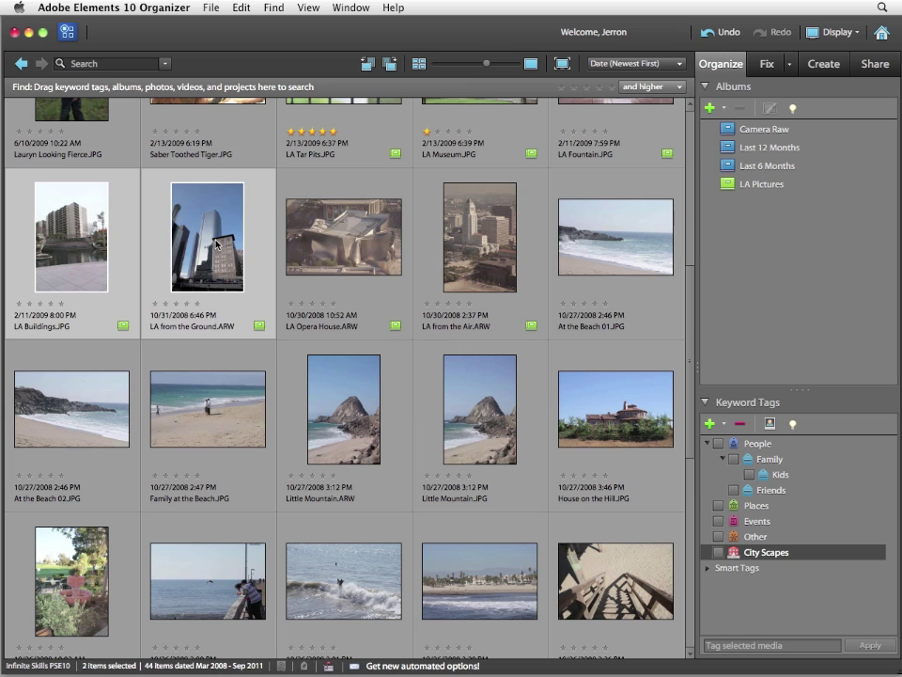
pyautogui.keyDown('shift'); pyautogui.click(473, 233); pyautogui.keyUp('shift')
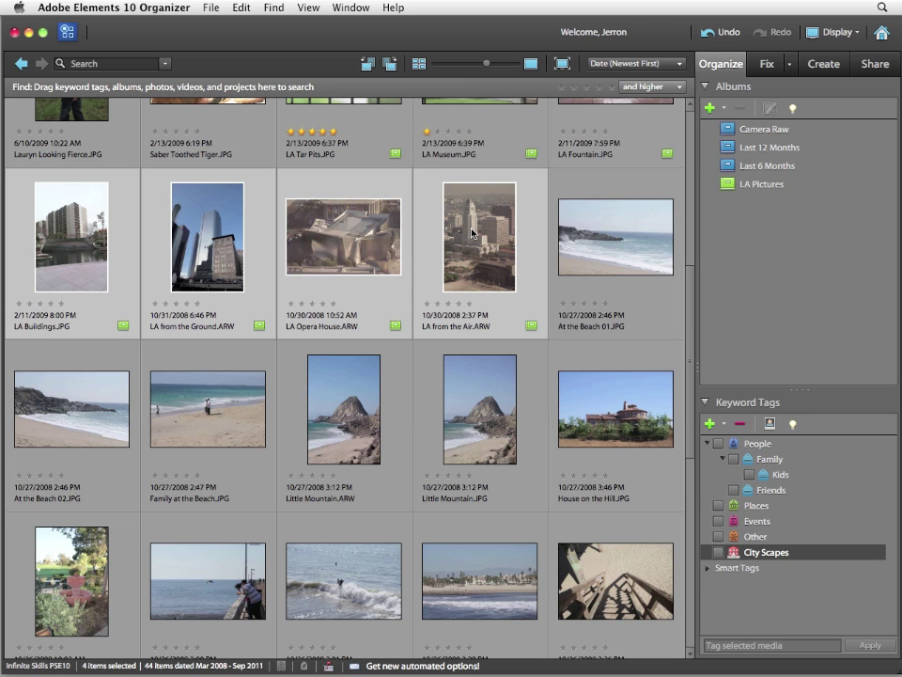
pyautogui.moveTo(473, 233); pyautogui.dragTo(759, 554)
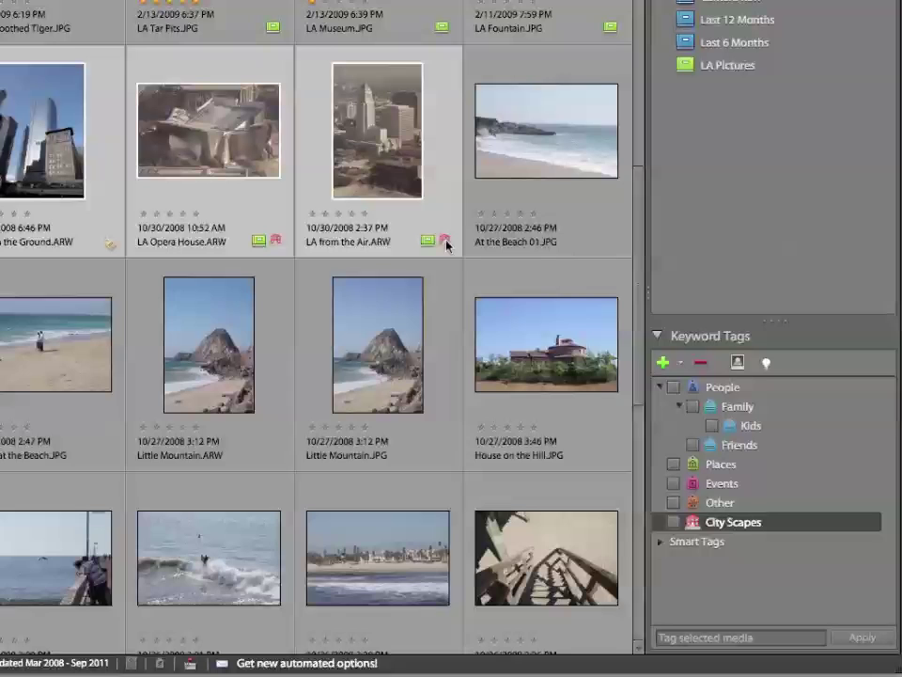
pyautogui.moveTo(446, 244)
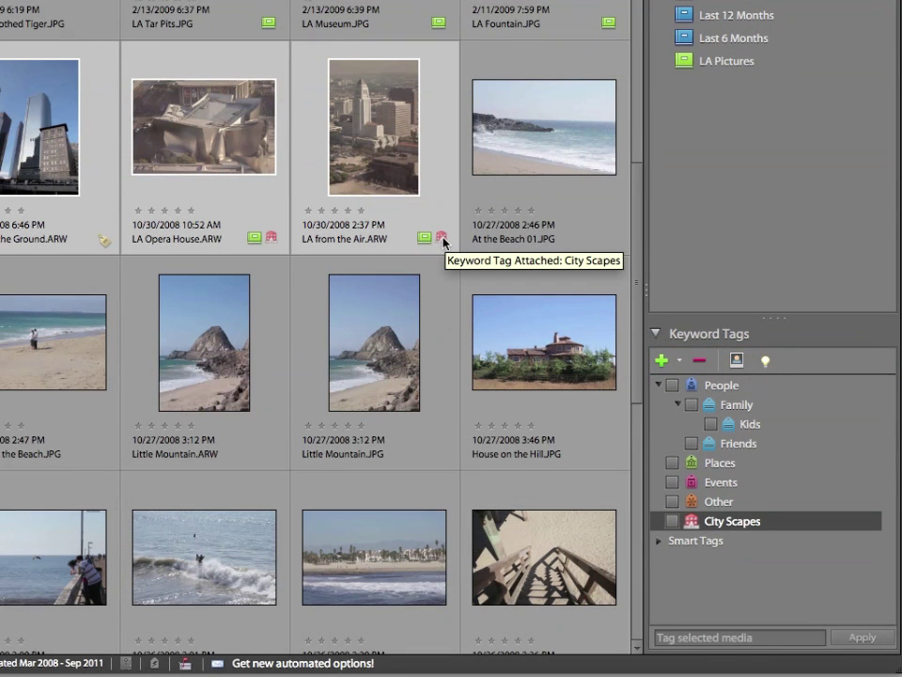